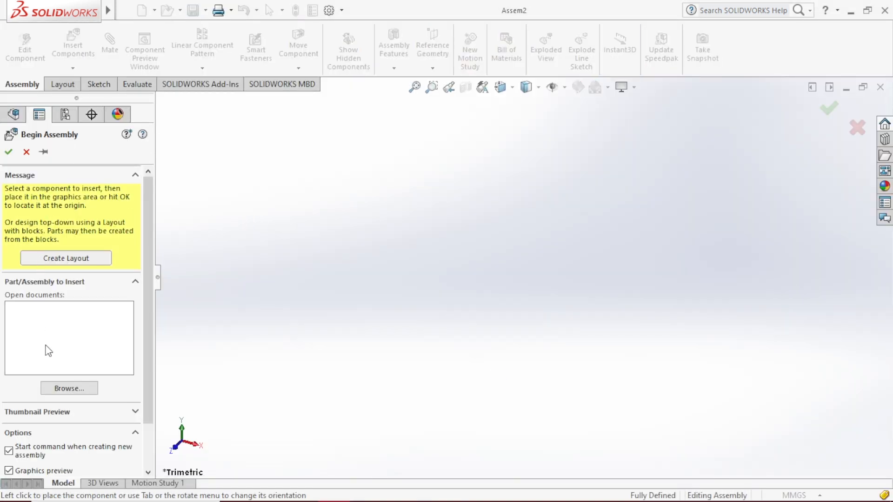
Insert the base s1.SLDPRT part from the slot mate folder as the assembly's first component.
left_click(53, 390)
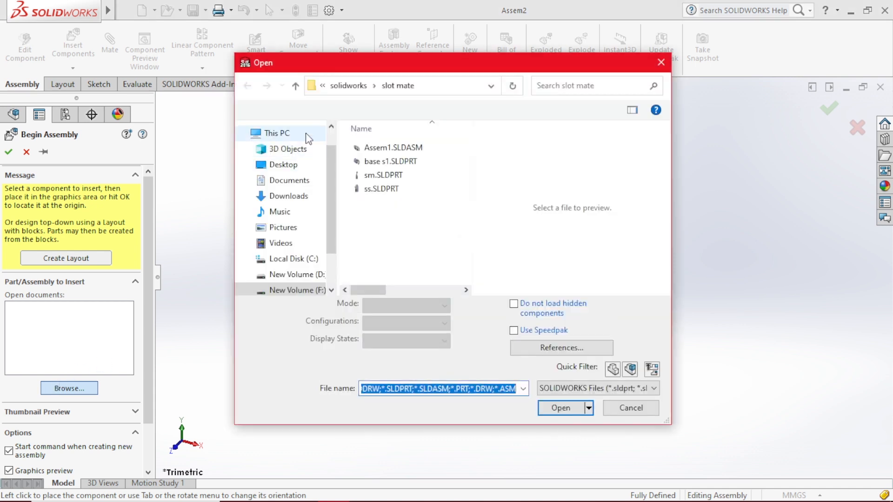
left_click(377, 162)
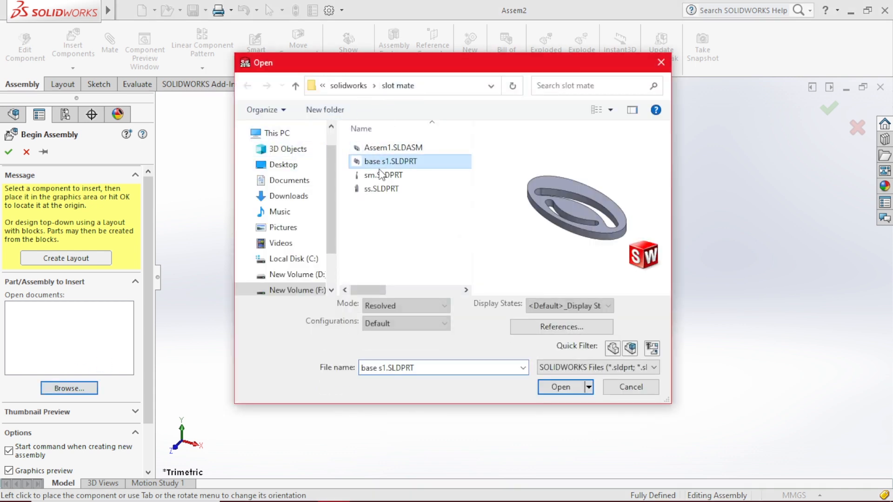
left_click(558, 408)
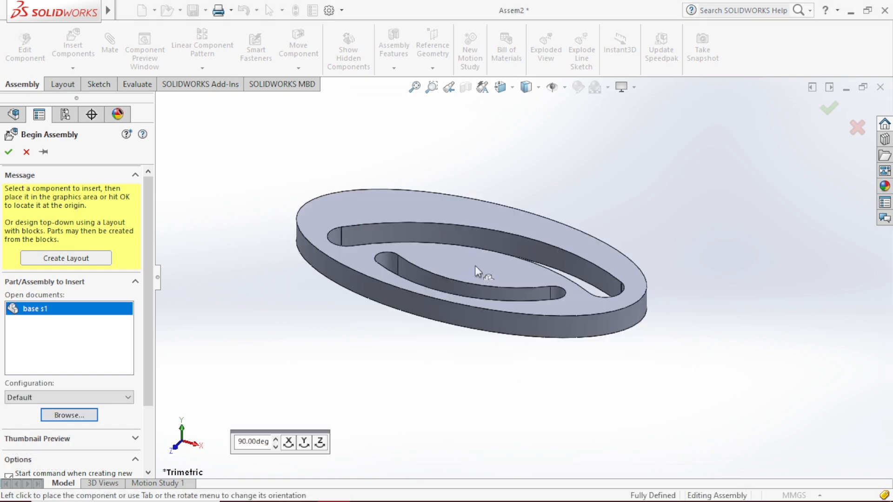
left_click(475, 266)
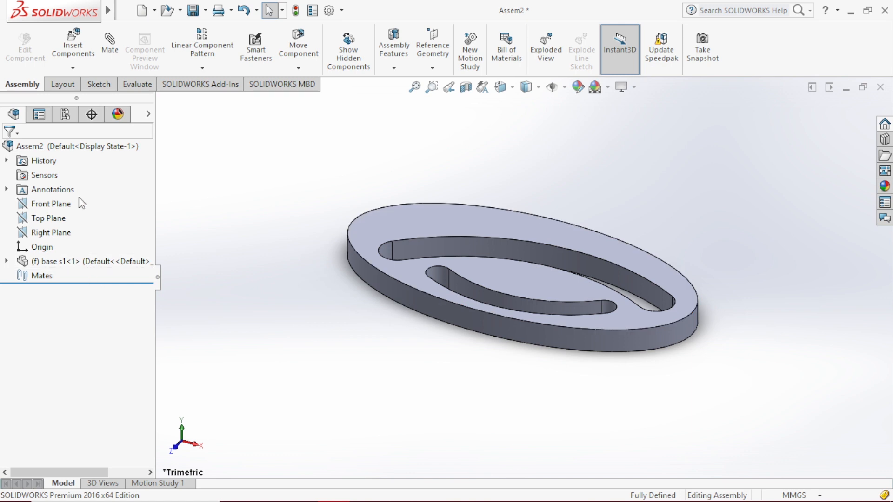
Insert the sm.SLDPRT and ss.SLDPRT parts together, placing sm behind the base plate and ss beside its far end.
left_click(73, 55)
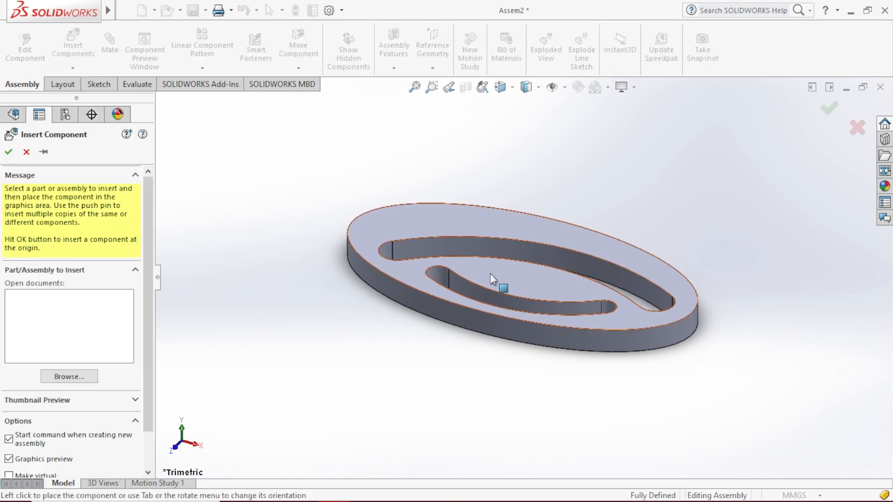
left_click(64, 376)
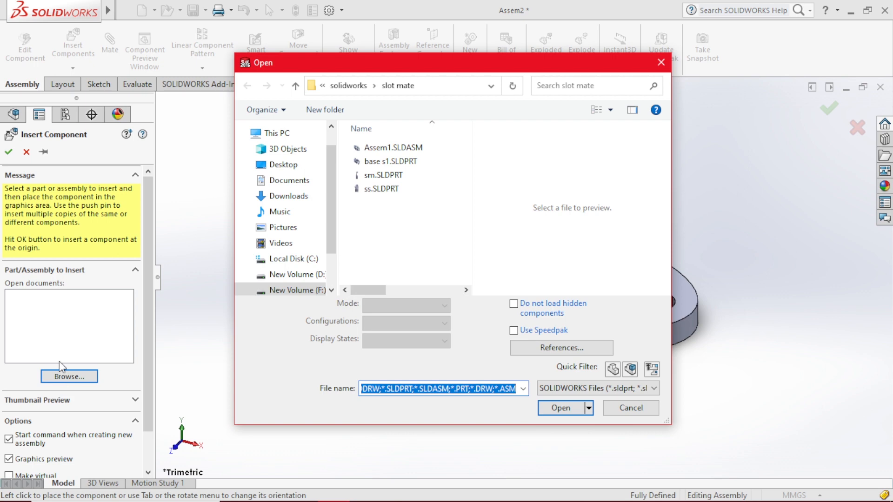
left_click(392, 189)
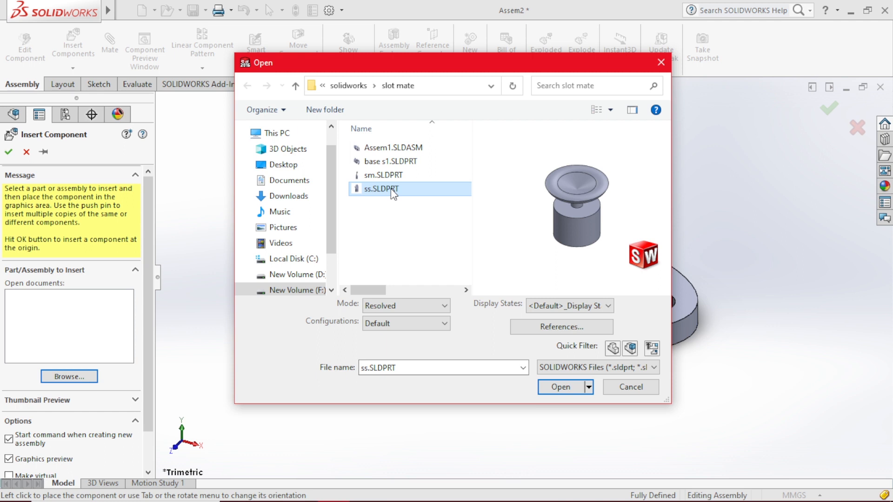
left_click(384, 172, "ctrl")
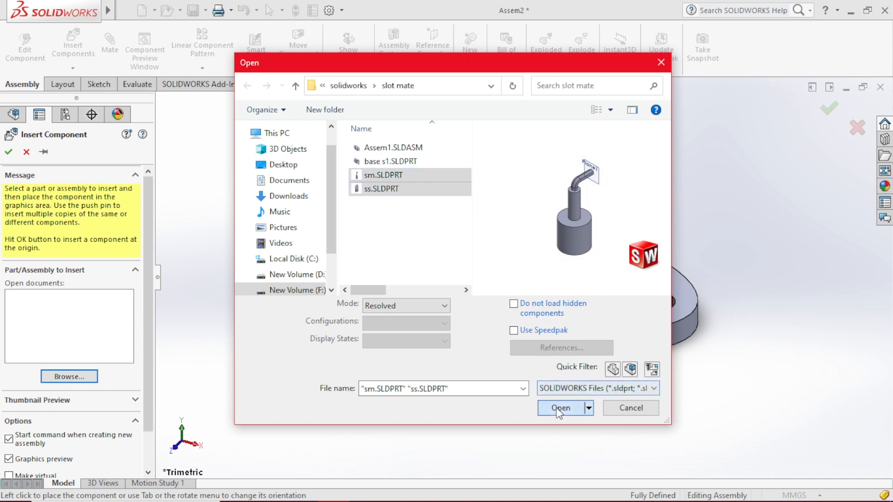
left_click(556, 407)
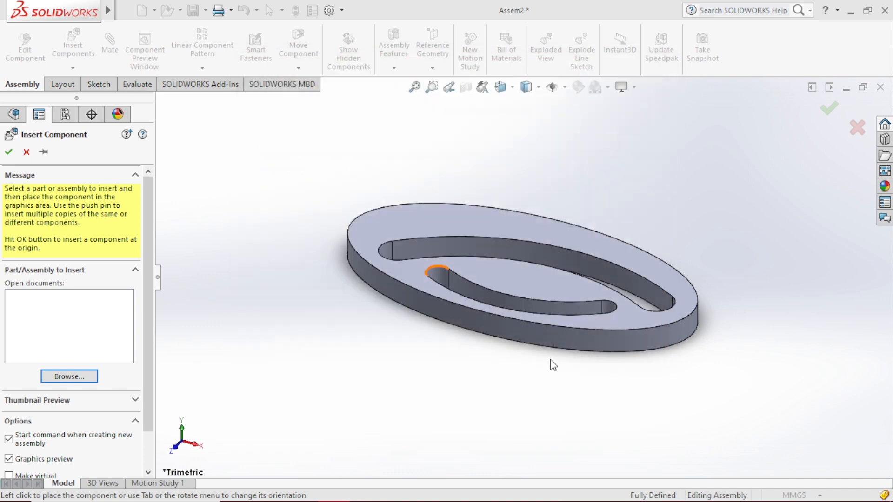
left_click(594, 175)
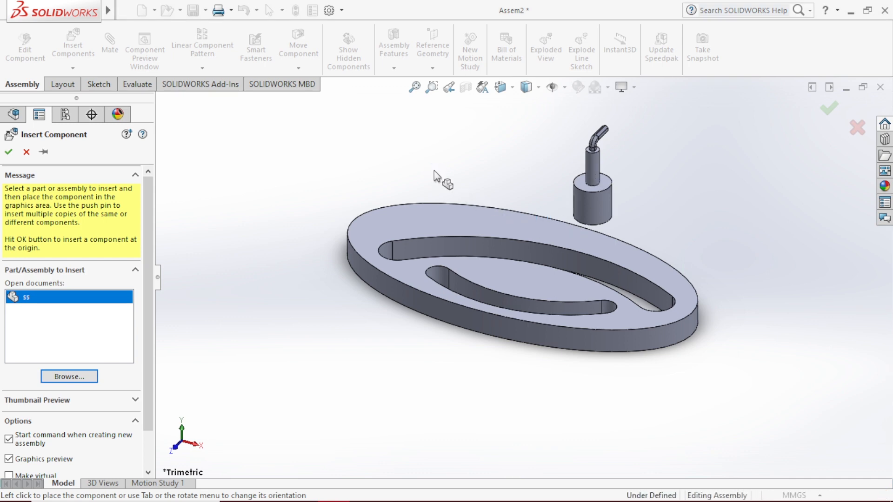
left_click(725, 262)
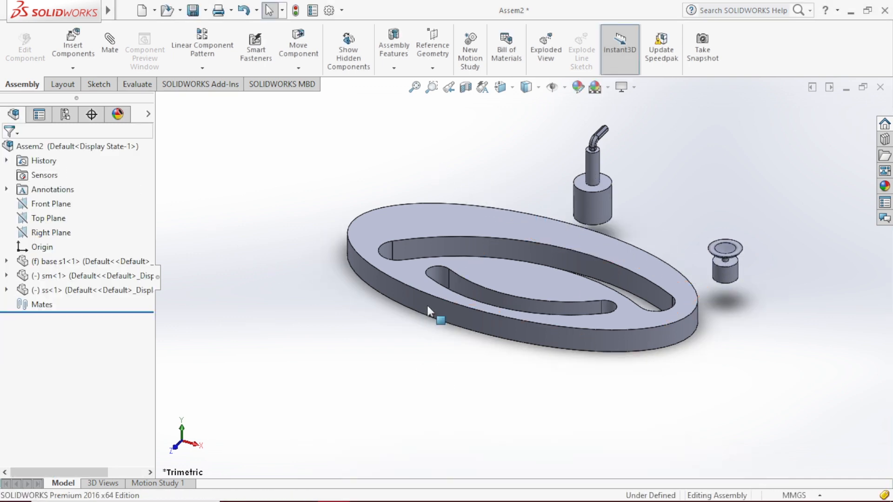
Start an advanced Width mate with the Centered constraint and select the base plate's upper and lower faces as width references.
key("f")
scroll(619, 328, "down", 3)
middle_click_drag(632, 286, 600, 295)
scroll(601, 298, "up", 2)
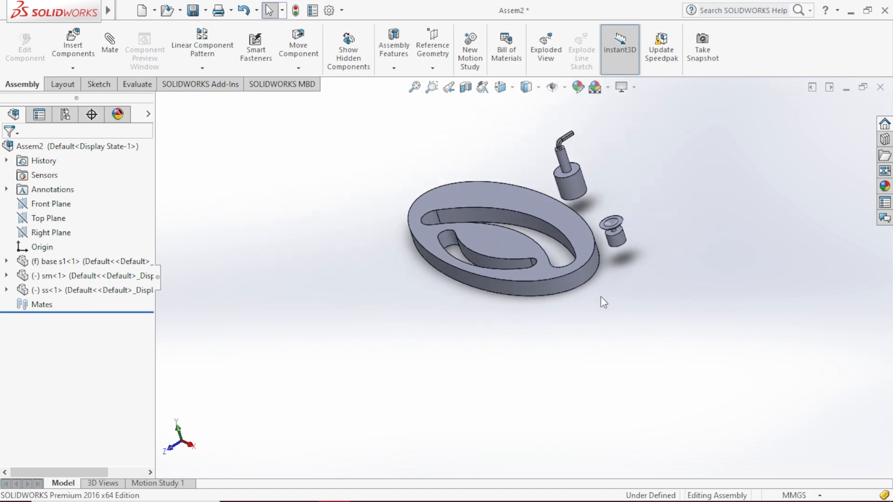
scroll(618, 214, "down", 2)
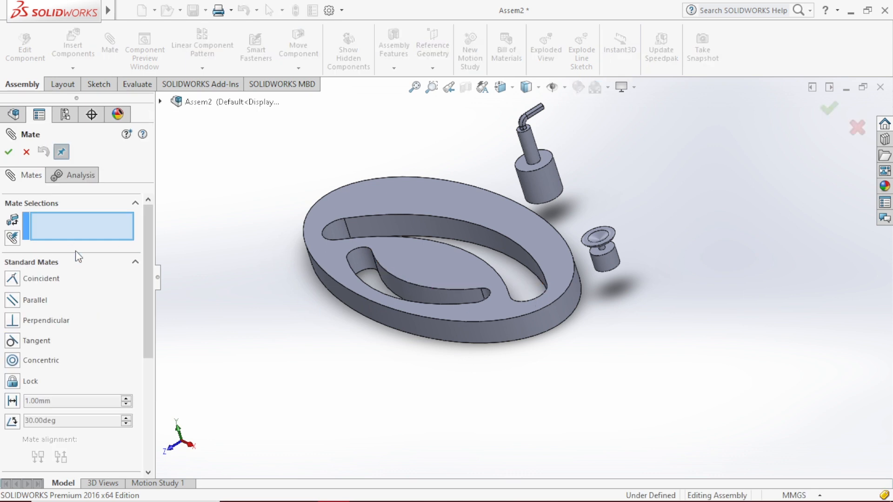
left_click_drag(150, 317, 155, 274)
left_click(120, 362)
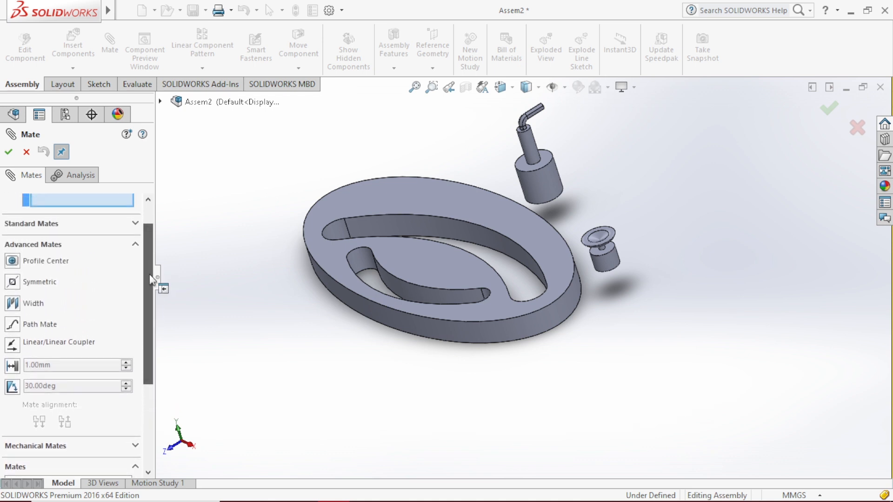
left_click(38, 306)
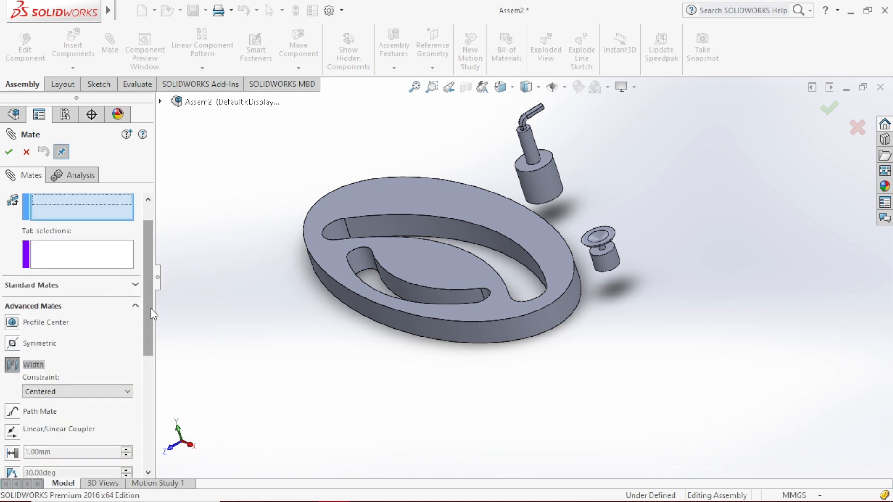
scroll(150, 308, "up", 1)
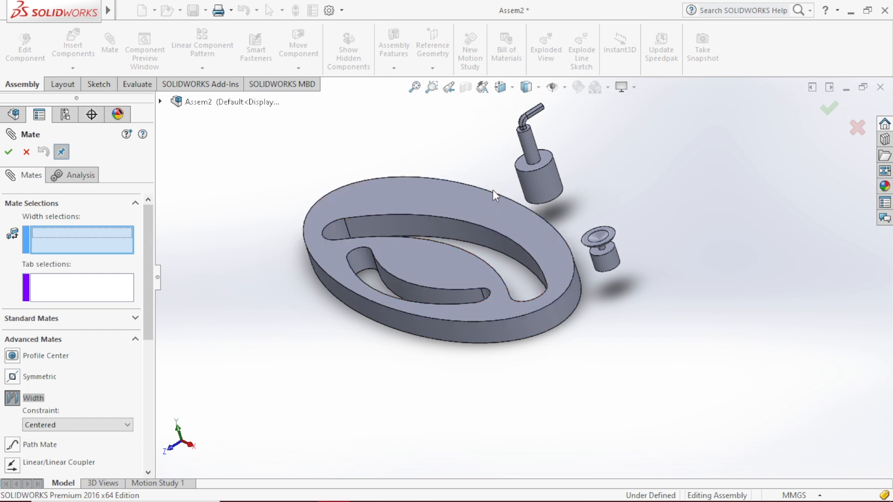
left_click(500, 216)
middle_click_drag(619, 378, 594, 256)
left_click(520, 243)
scroll(560, 174, "down", 3)
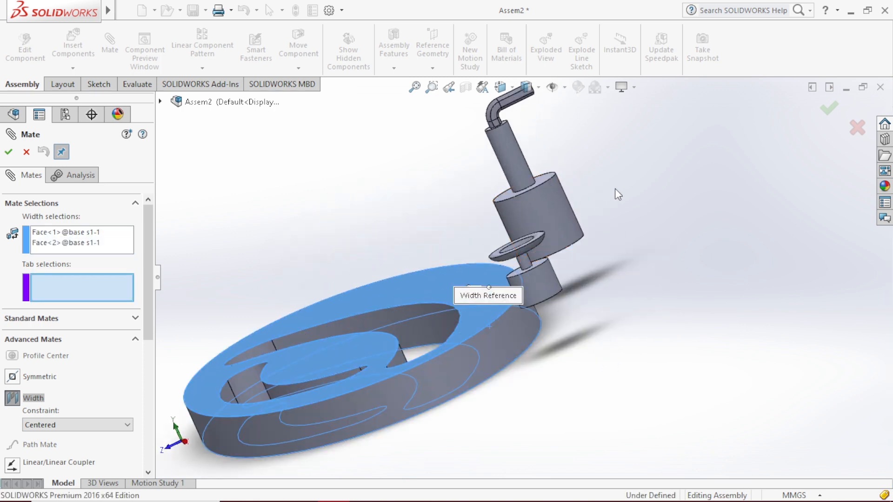
Select the upper and lower end faces of the sm part's large cylinder as tab references and accept the Width mate.
middle_click_drag(614, 191, 654, 253)
left_click(519, 152)
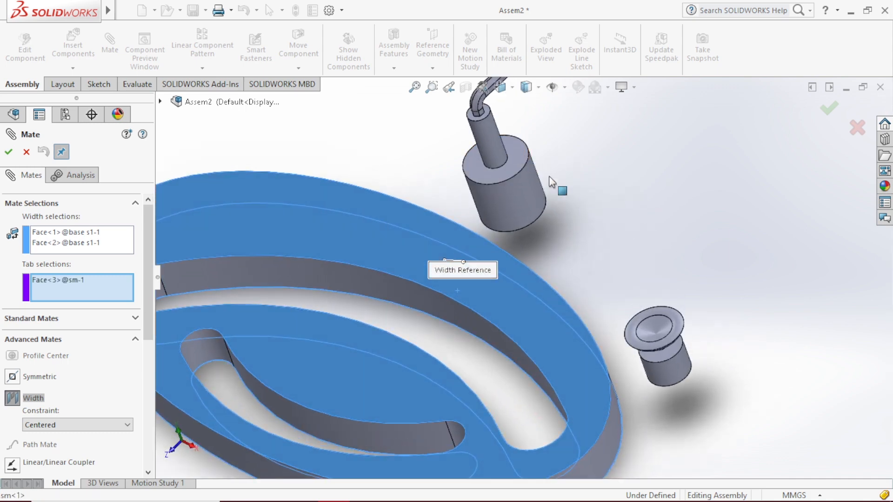
middle_click_drag(593, 207, 613, 265)
middle_click_drag(518, 133, 510, 122)
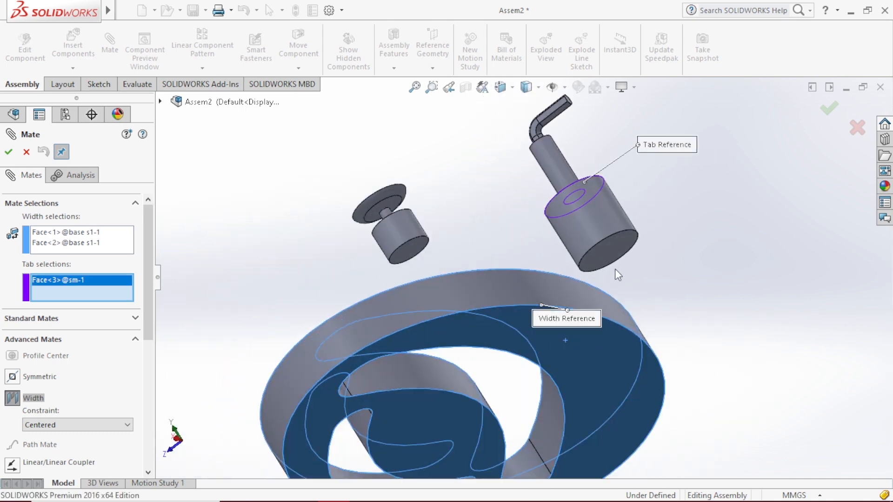
left_click(610, 250)
middle_click_drag(693, 285, 668, 372)
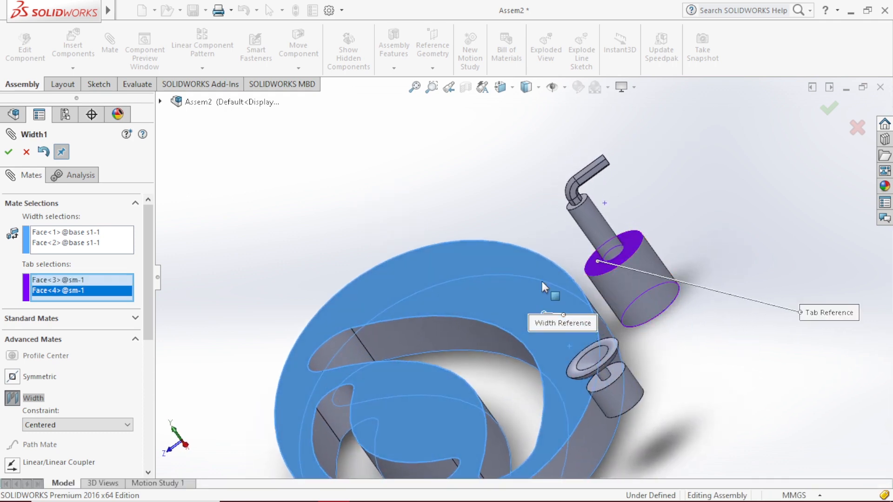
scroll(544, 281, "down", 3)
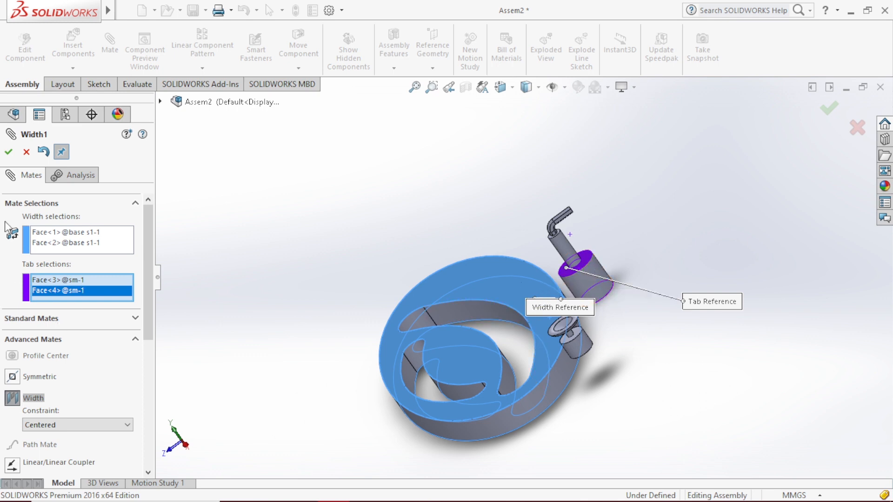
left_click(9, 152)
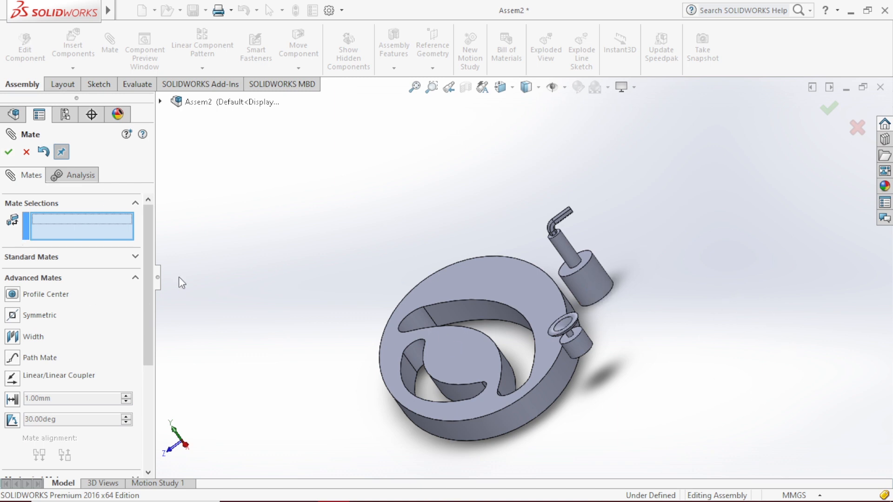
Add a mechanical Slot mate with the Free constraint between the sm part's large cylindrical face and the base's longer curved slot.
left_click_drag(151, 279, 152, 370)
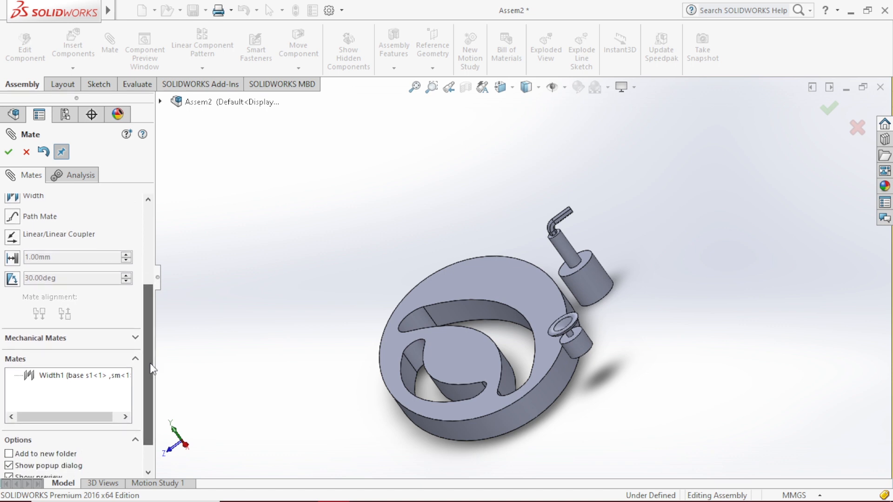
left_click(66, 337)
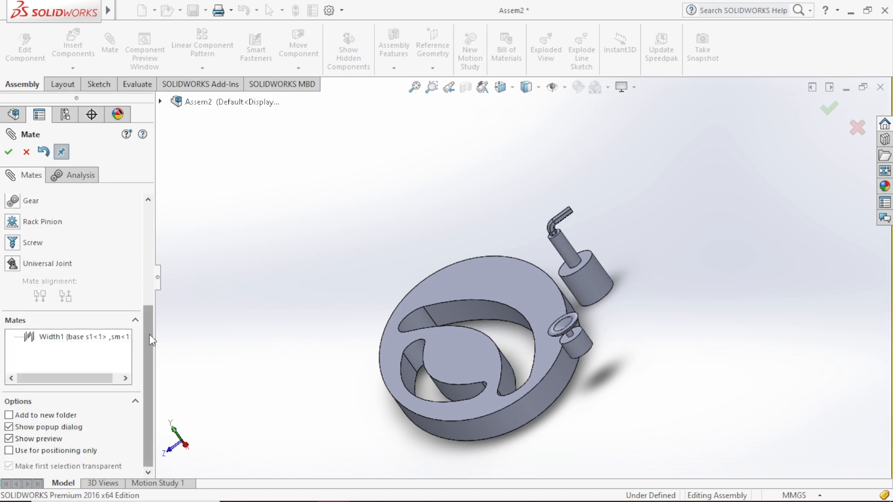
left_click_drag(149, 333, 156, 290)
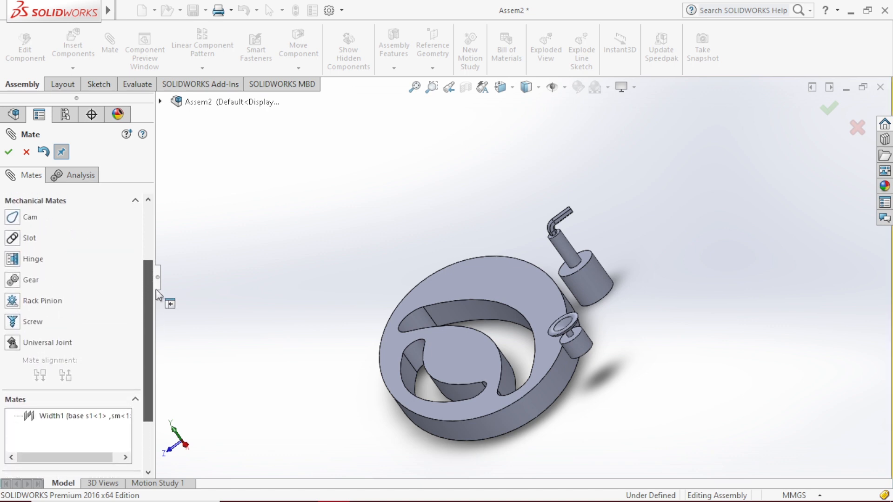
left_click(31, 238)
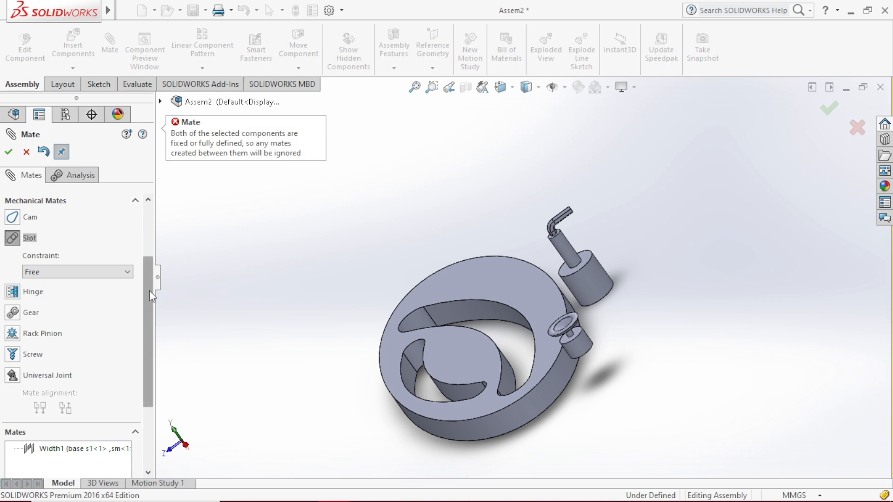
left_click_drag(149, 290, 144, 229)
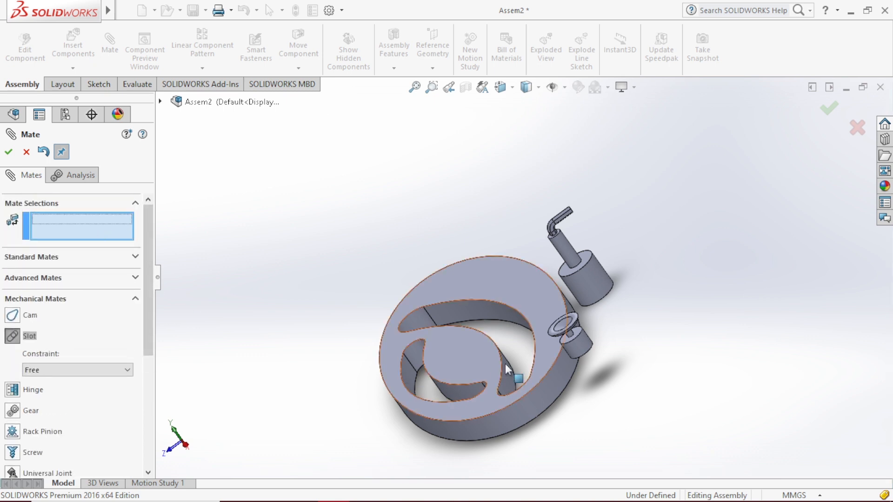
left_click(595, 283)
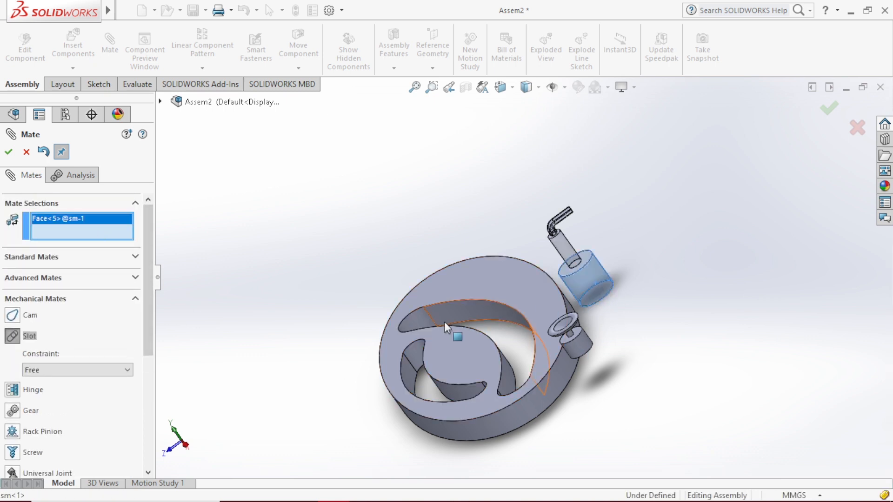
left_click(454, 308)
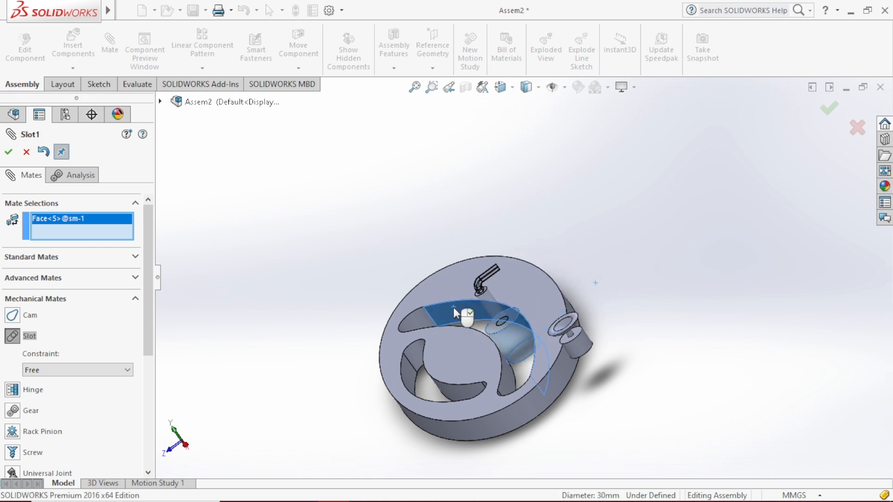
right_click(497, 330)
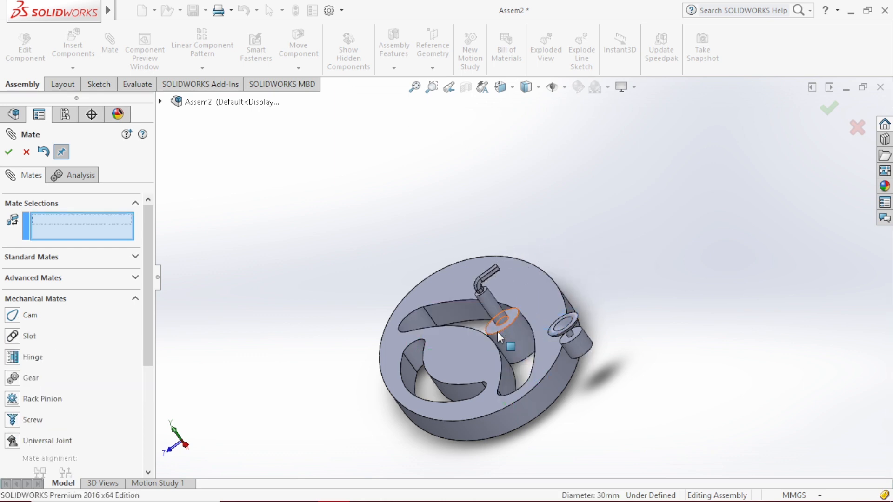
Move the sm part within the longer curved slot to check its motion.
middle_click_drag(603, 389, 683, 393)
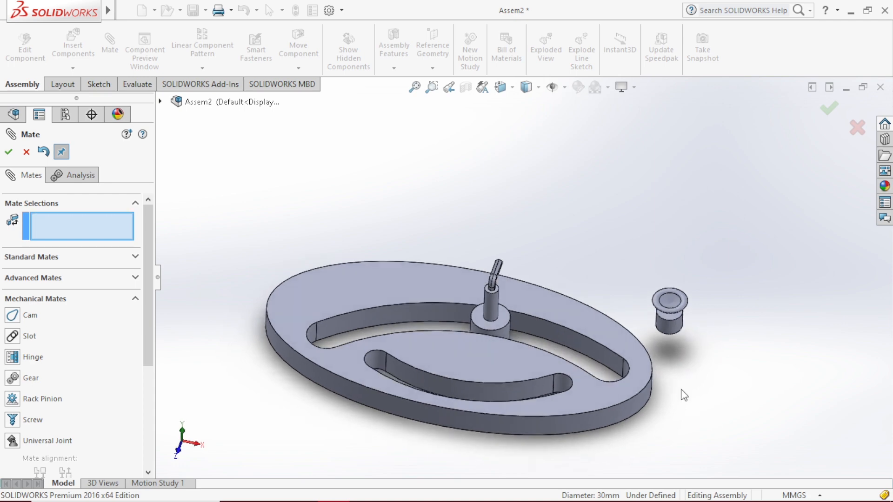
scroll(577, 402, "down", 3)
scroll(478, 225, "down", 5)
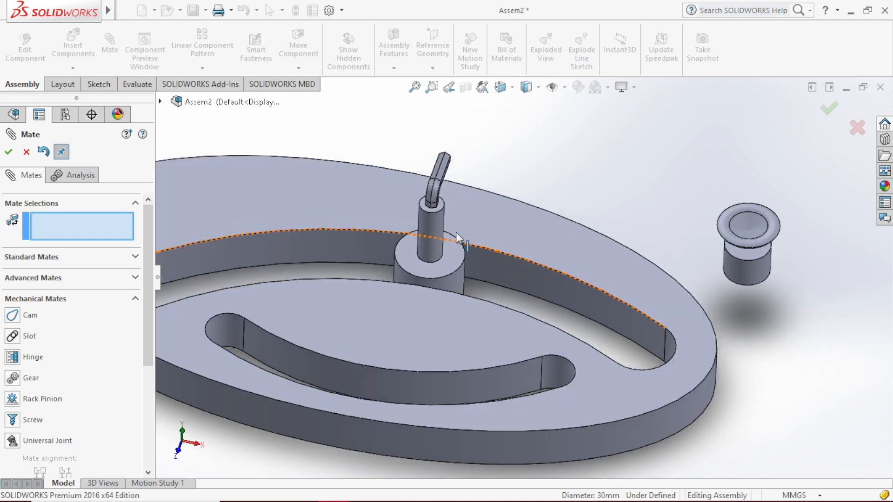
left_click_drag(447, 142, 293, 233)
scroll(489, 235, "up", 5)
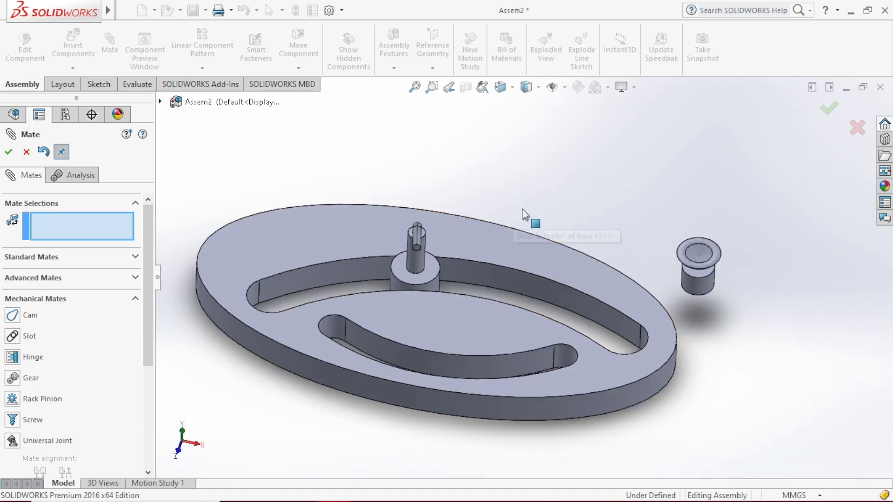
Add a mechanical Slot mate with the Free constraint between the ss part's cylindrical face and the base's shorter curved slot, and test its vertical movement.
scroll(554, 303, "up", 1)
scroll(514, 401, "down", 5)
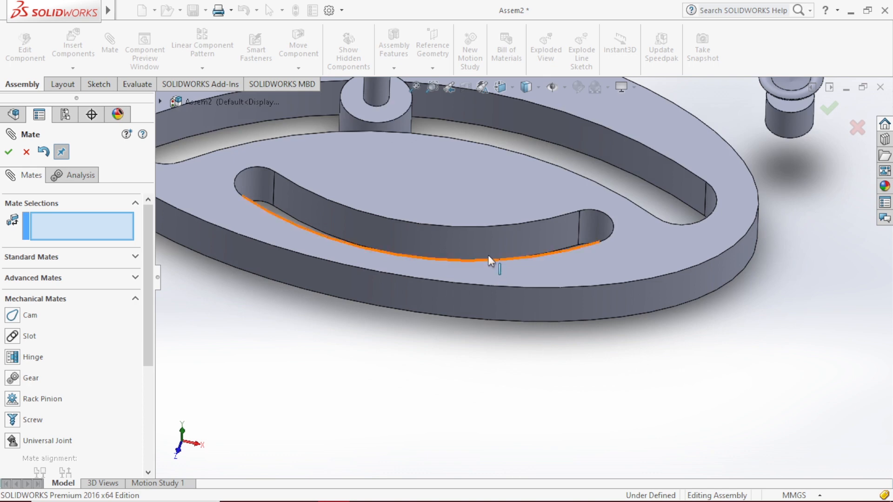
left_click(76, 224)
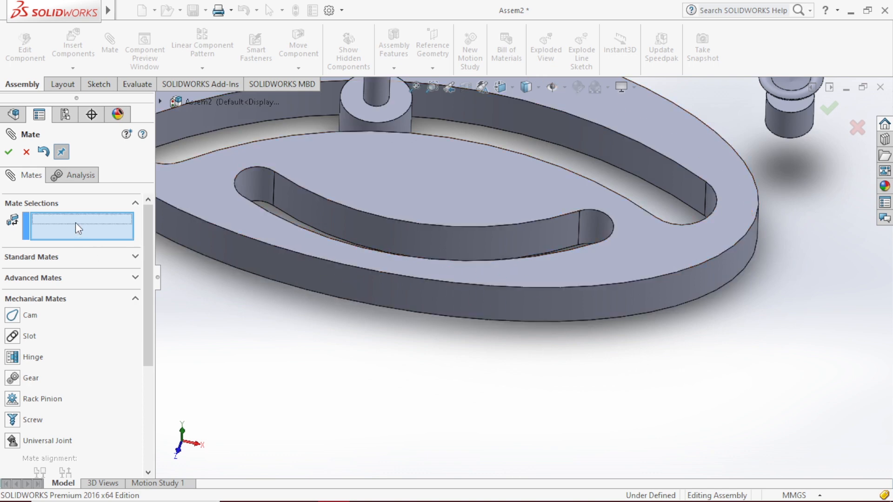
left_click(30, 336)
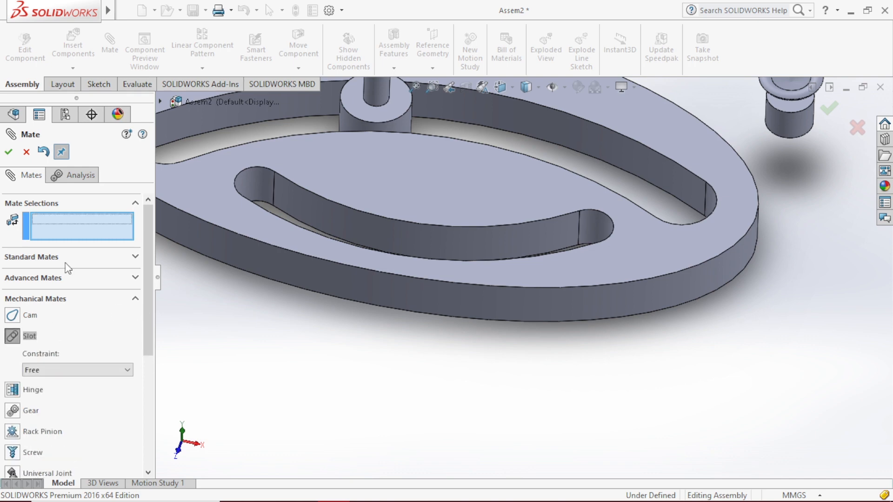
left_click(798, 125)
left_click(553, 236)
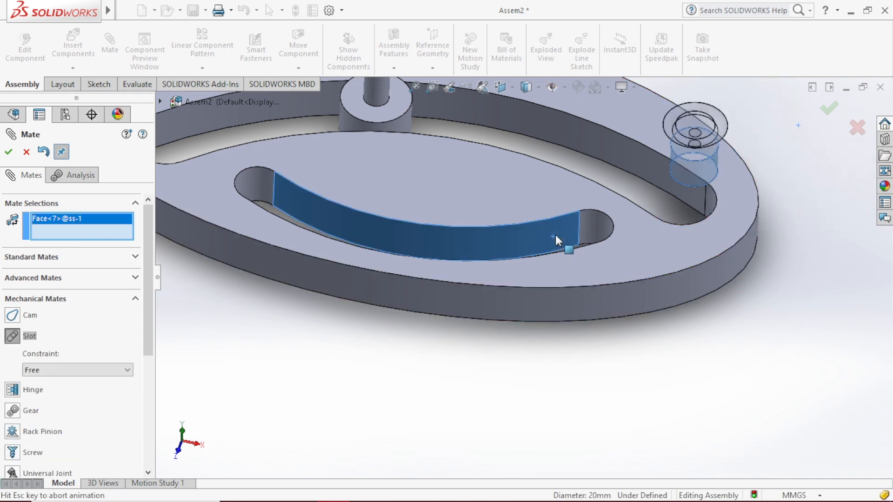
left_click(8, 151)
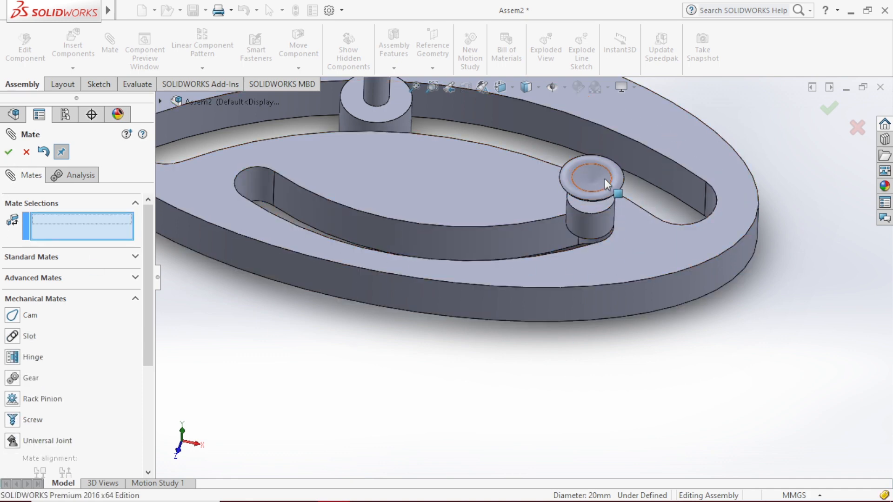
left_click(597, 180)
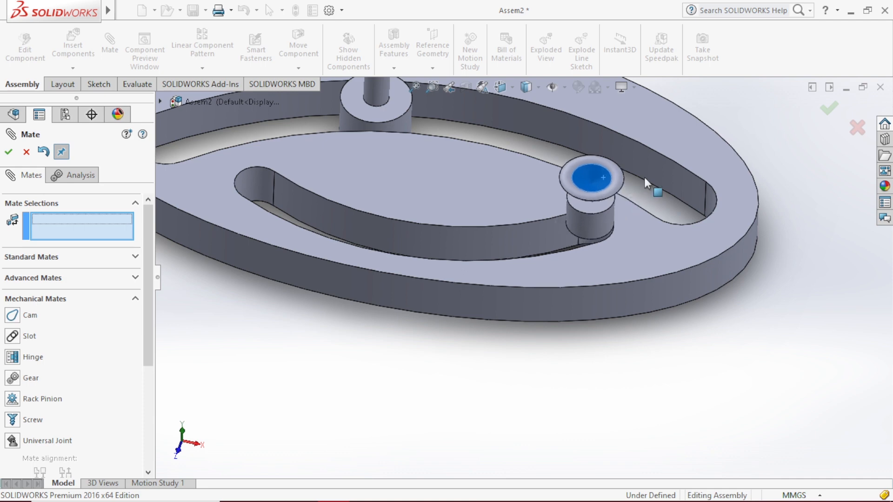
left_click_drag(644, 178, 601, 207)
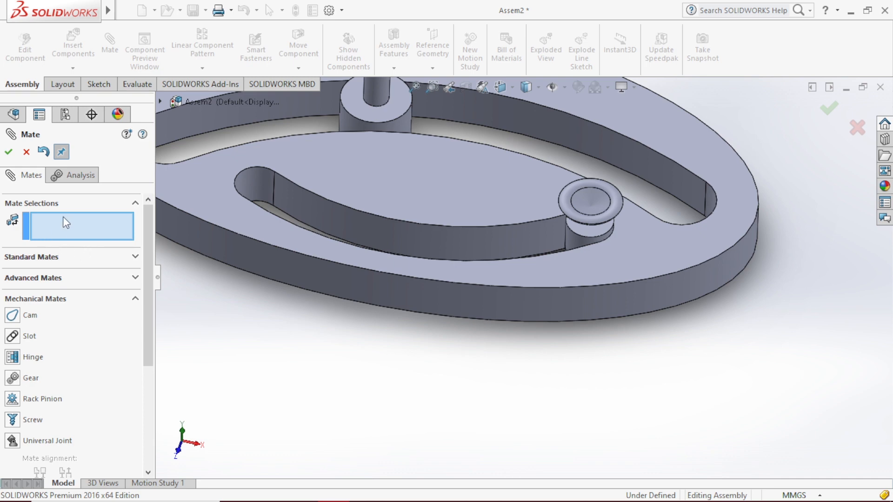
Start an advanced Width mate with the Centered constraint and select the base plate's upper and lower faces as the width references.
left_click(39, 260)
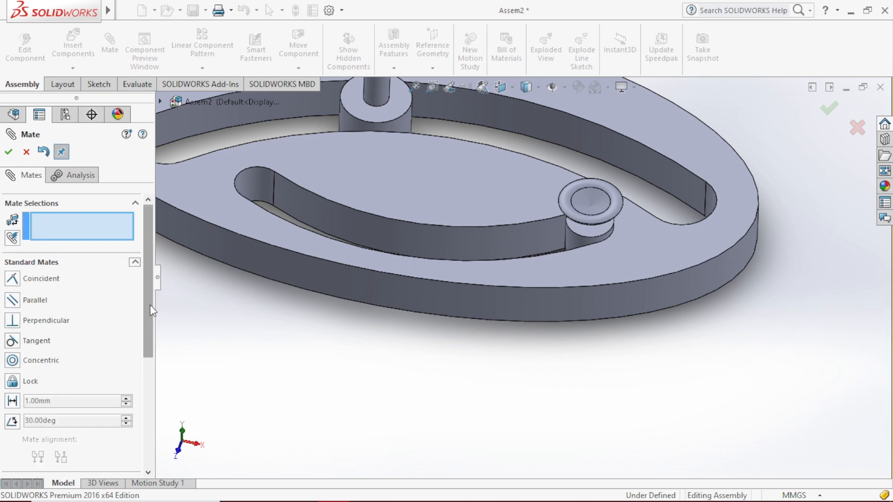
left_click_drag(150, 305, 150, 269)
left_click(122, 384)
left_click(32, 293)
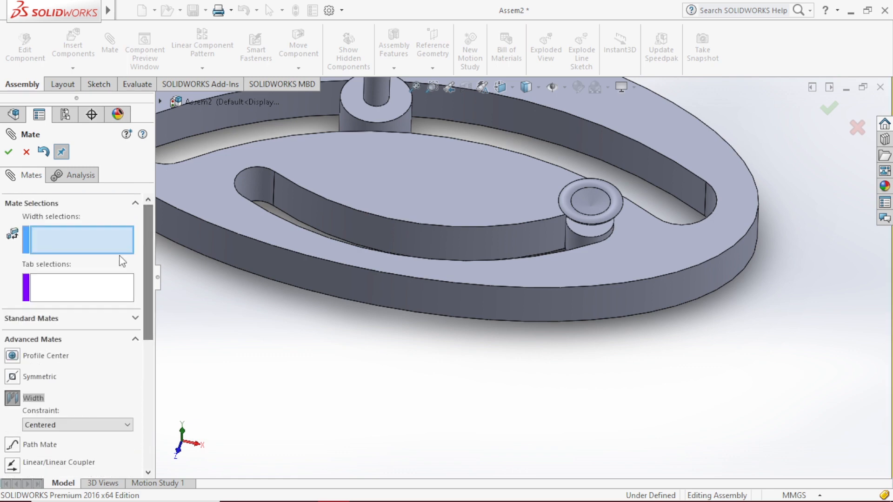
left_click(452, 175)
middle_click_drag(472, 383, 626, 346)
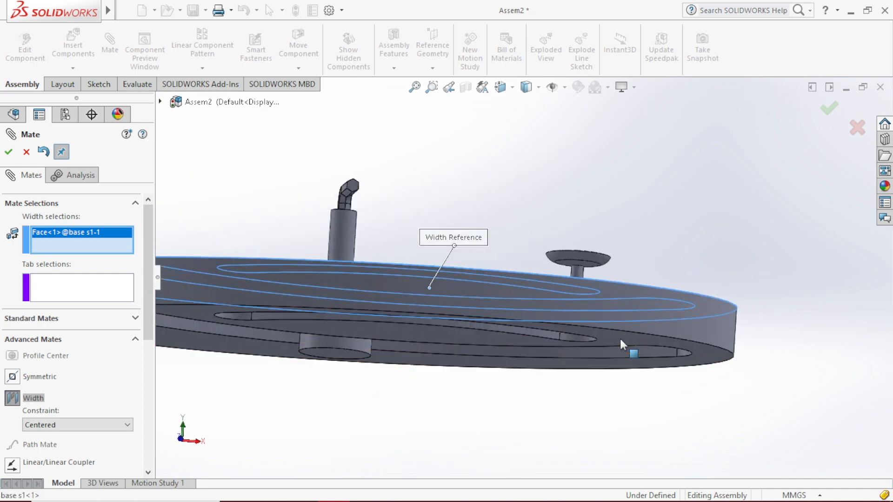
left_click(619, 336)
Select the upper and lower end faces of the ss part's large cylinder as tab references and accept the Width mate.
middle_click_drag(655, 238, 685, 280)
scroll(644, 298, "down", 5)
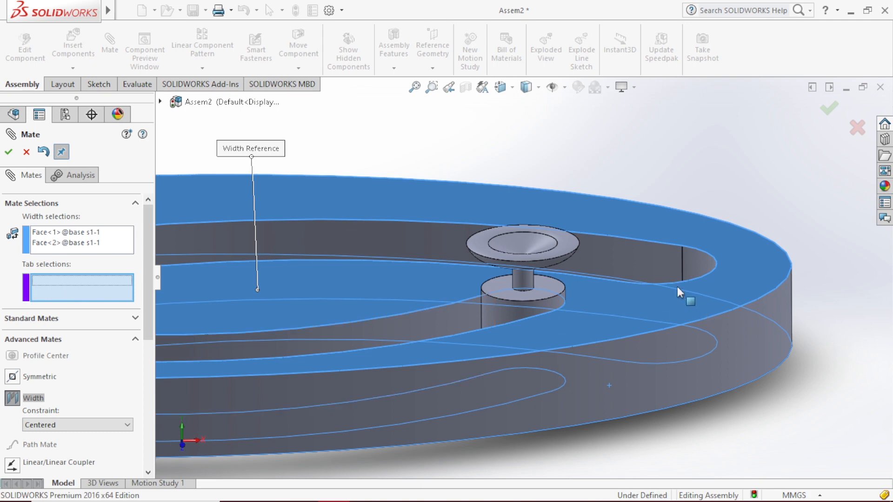
left_click(554, 286)
middle_click_drag(650, 426, 604, 265)
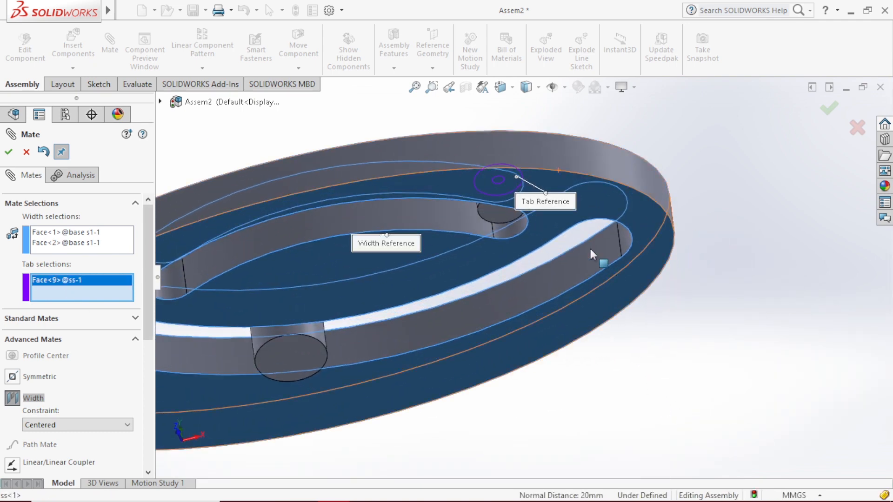
scroll(493, 208, "down", 4)
scroll(493, 204, "down", 1)
left_click(493, 245)
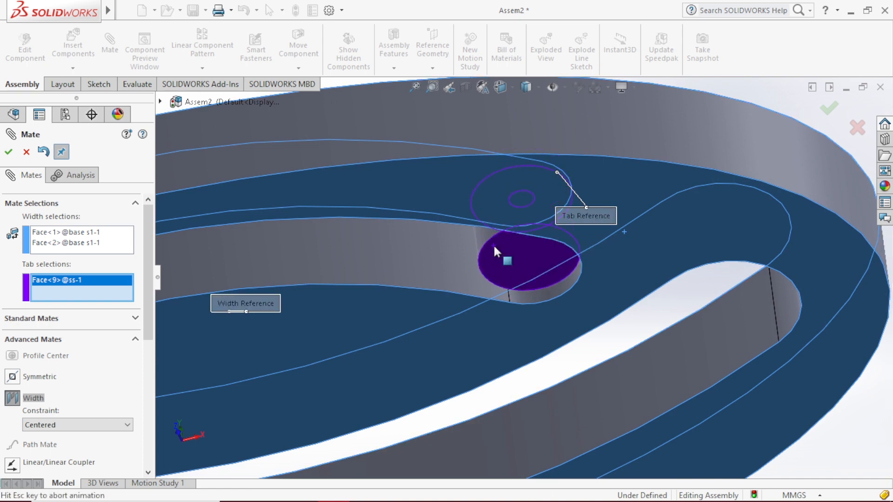
left_click(8, 152)
Move the ss part along the shorter curved slot to check its motion, and close the Mate command.
scroll(534, 266, "up", 3)
scroll(534, 266, "up", 3)
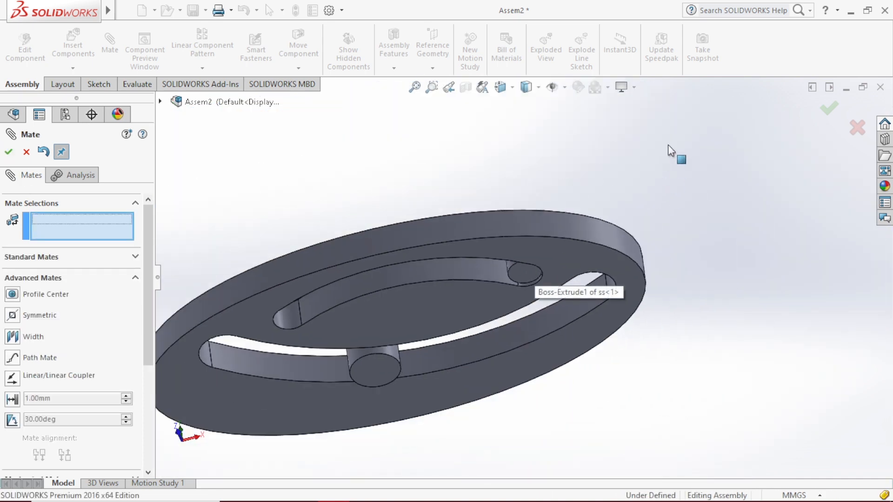
middle_click_drag(668, 144, 603, 278)
scroll(603, 278, "down", 3)
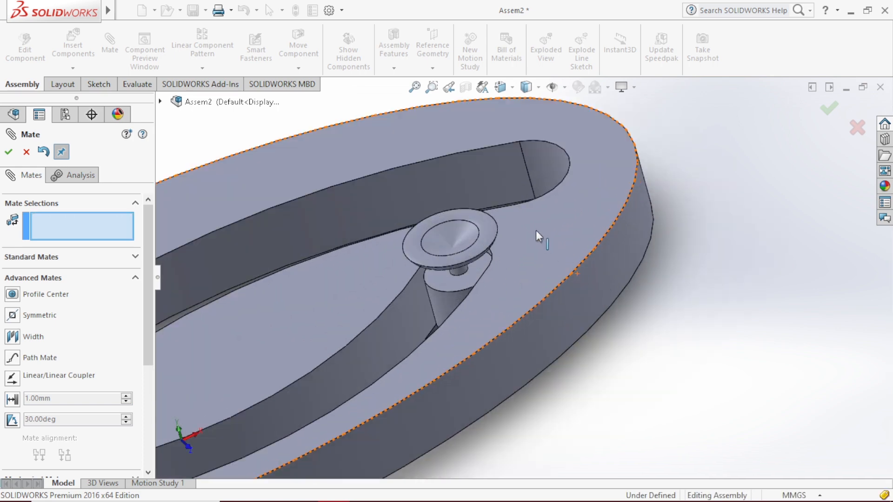
left_click(489, 224)
left_click_drag(492, 227, 348, 320)
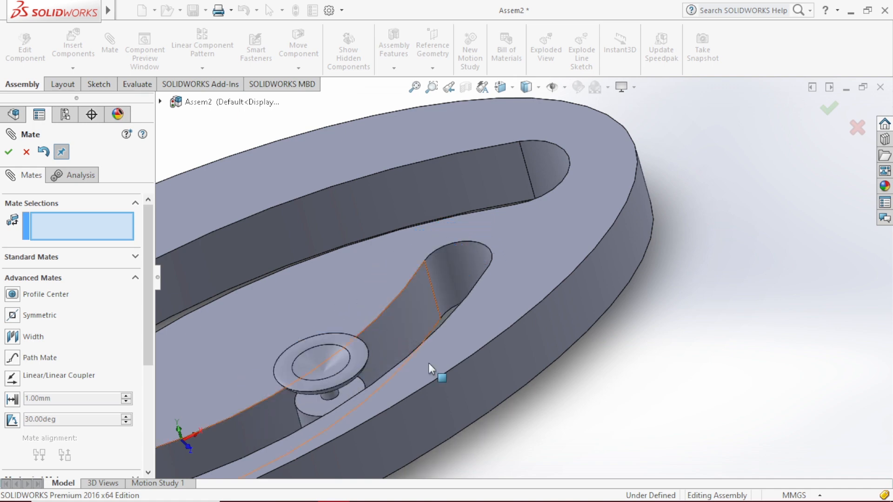
scroll(595, 302, "up", 6)
middle_click_drag(611, 333, 622, 364)
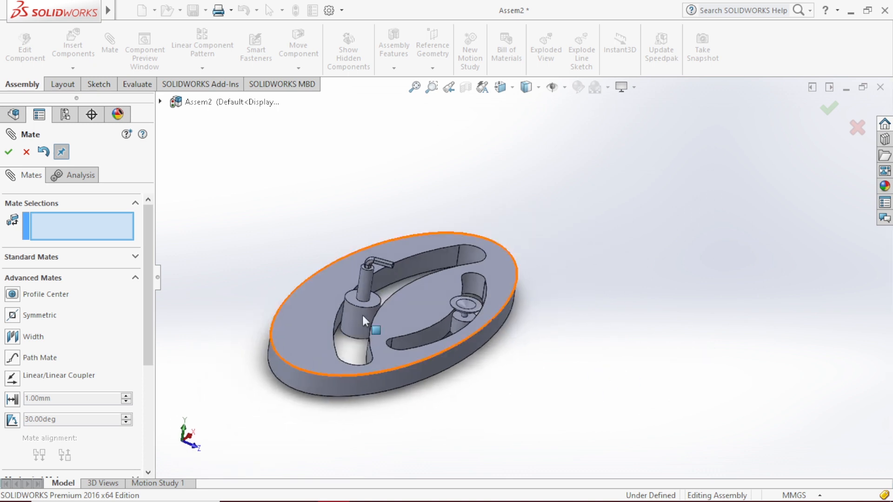
left_click(26, 152)
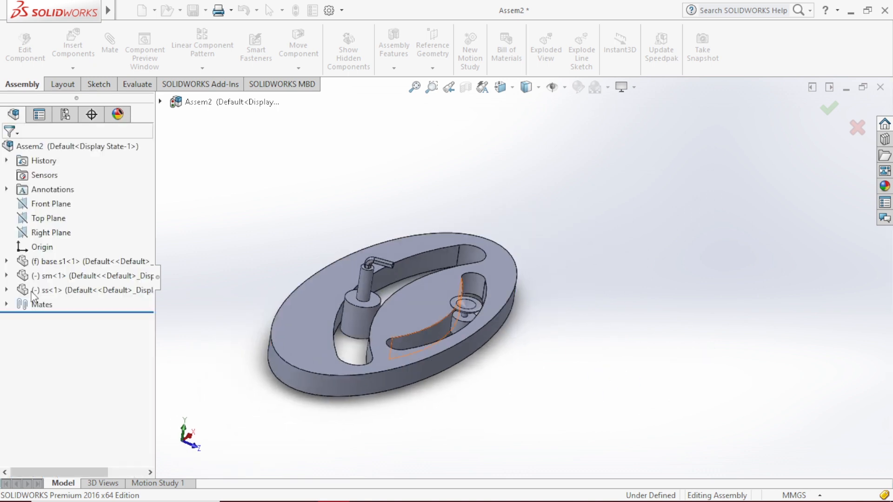
Open the Slot mate between the ss part and the base for editing.
double_click(17, 307)
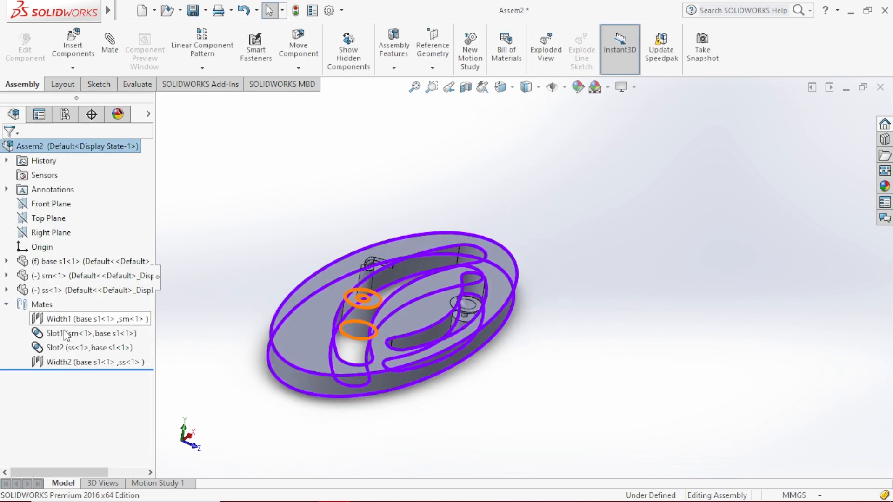
left_click(69, 353)
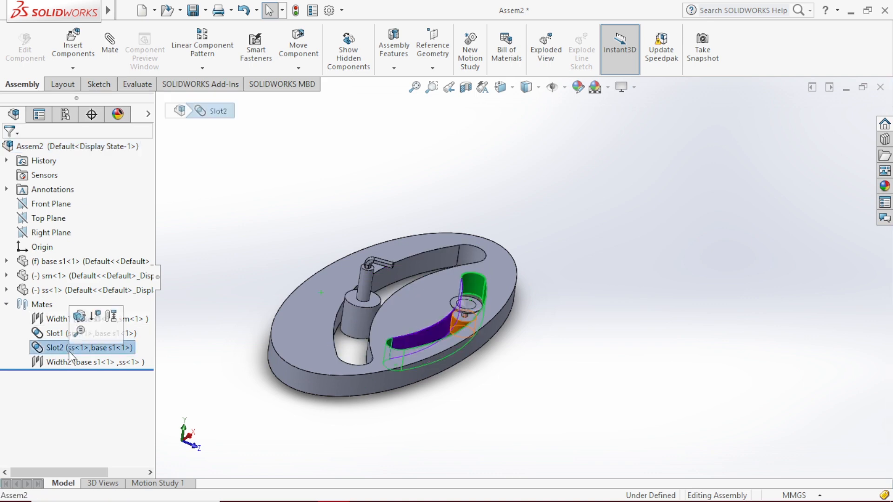
left_click(75, 316)
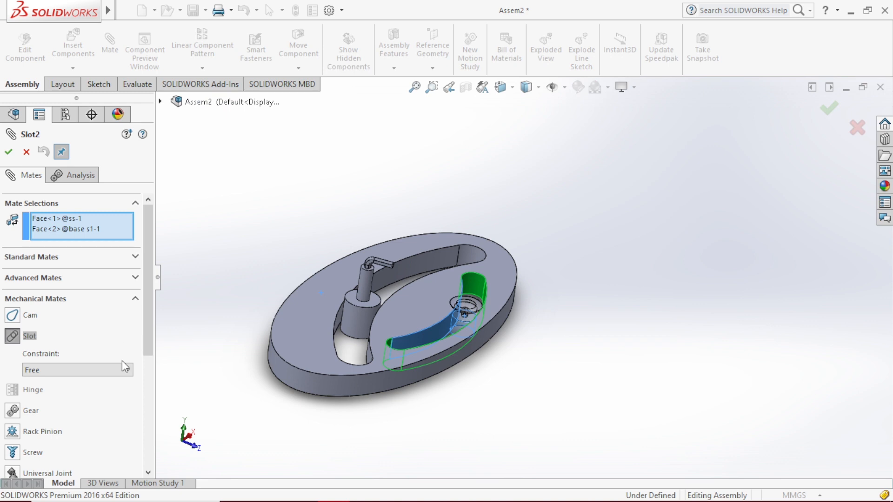
left_click_drag(146, 341, 148, 385)
Try the Center in Slot and Distance Along Slot constraints on the ss part's Slot mate.
left_click(84, 305)
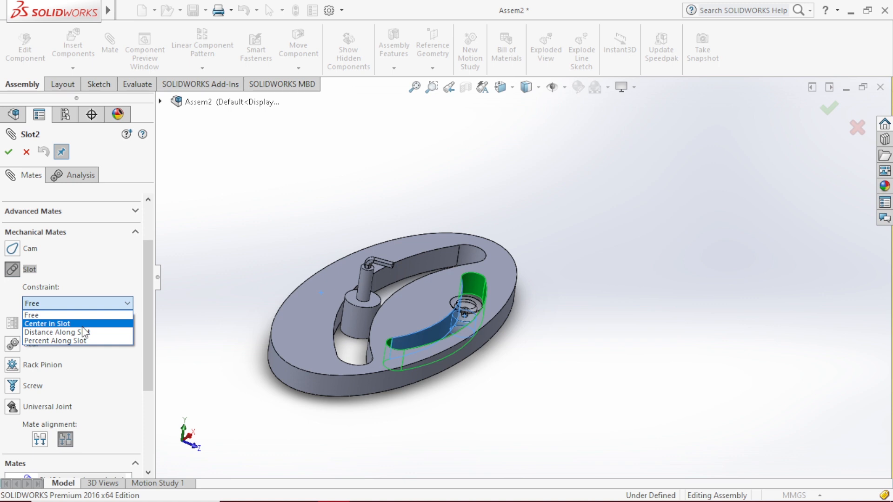
left_click(82, 325)
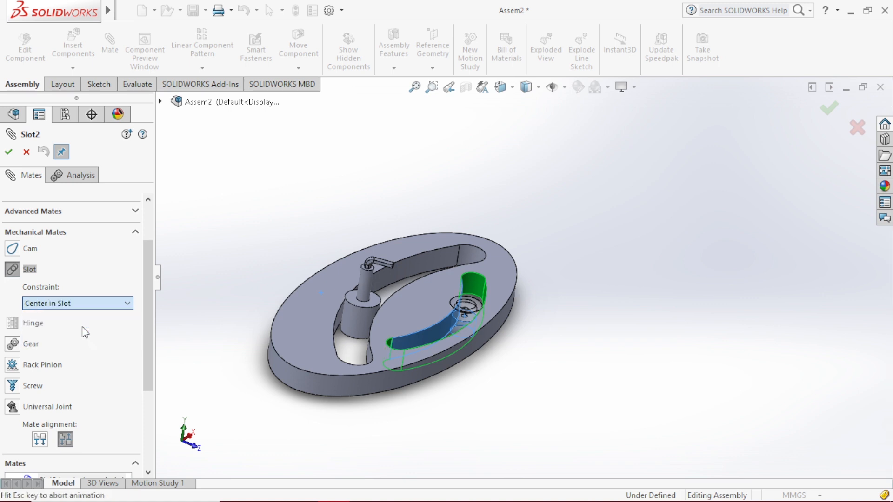
left_click(101, 306)
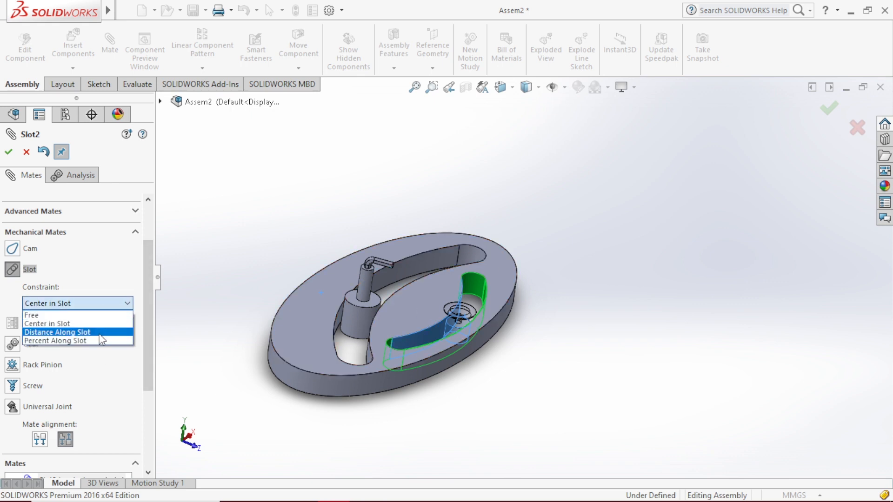
left_click(99, 334)
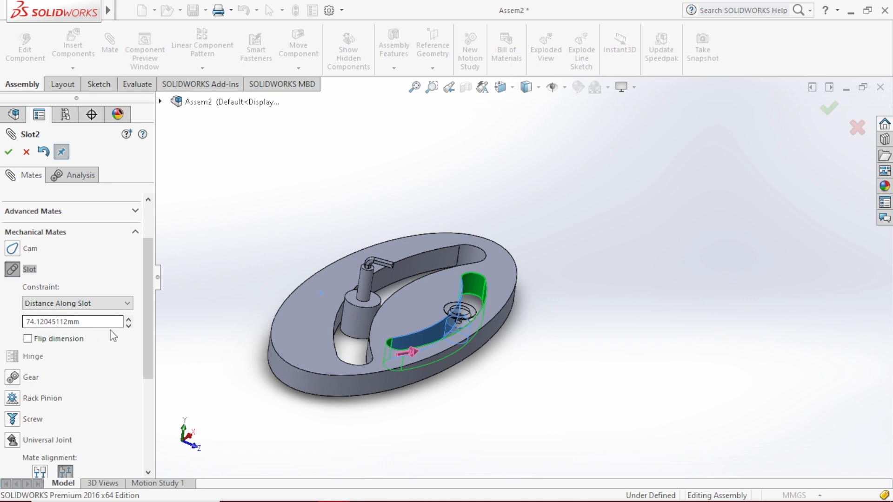
Set the ss part's Slot mate constraint to Percent Along Slot at 30% and accept the change.
left_click(100, 303)
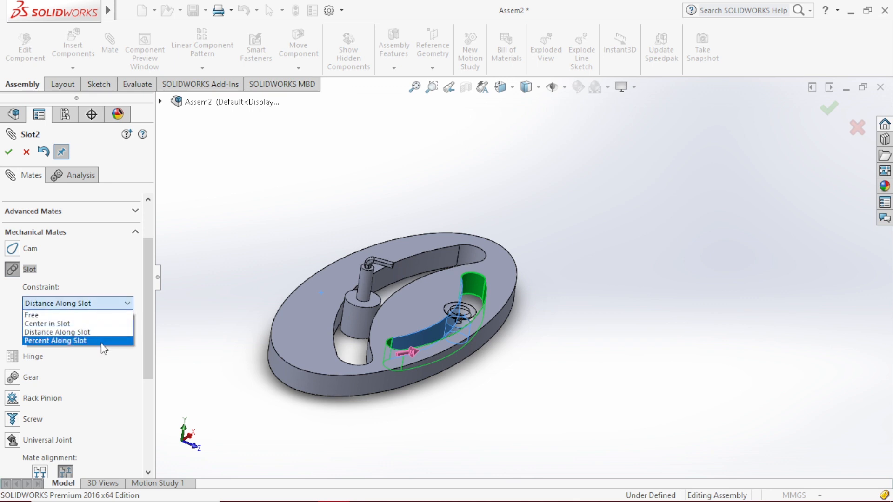
left_click(101, 341)
double_click(91, 319)
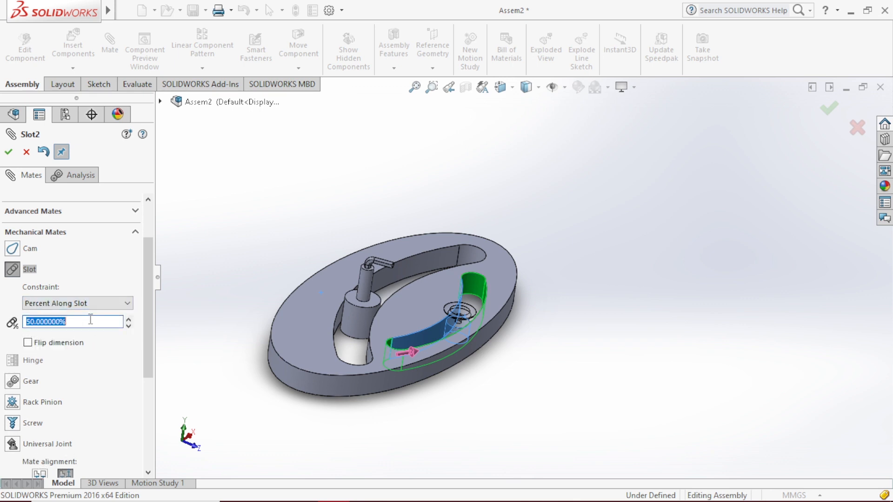
type("30")
key("Return")
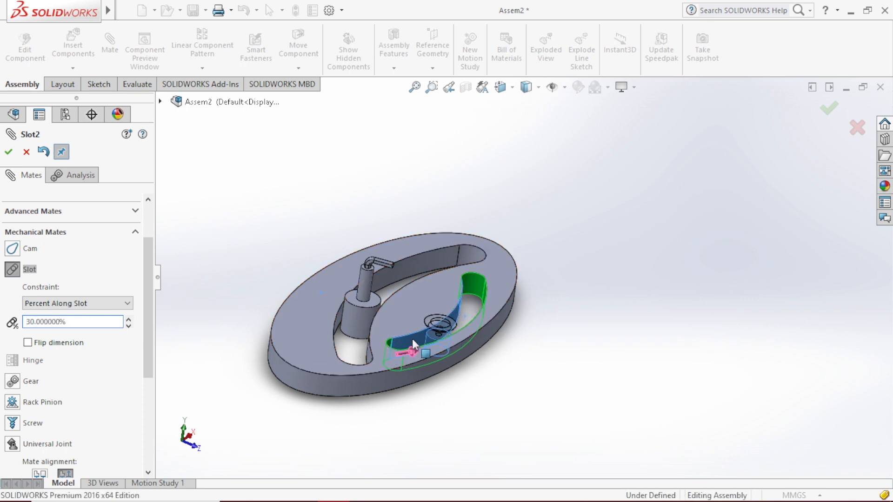
left_click(9, 151)
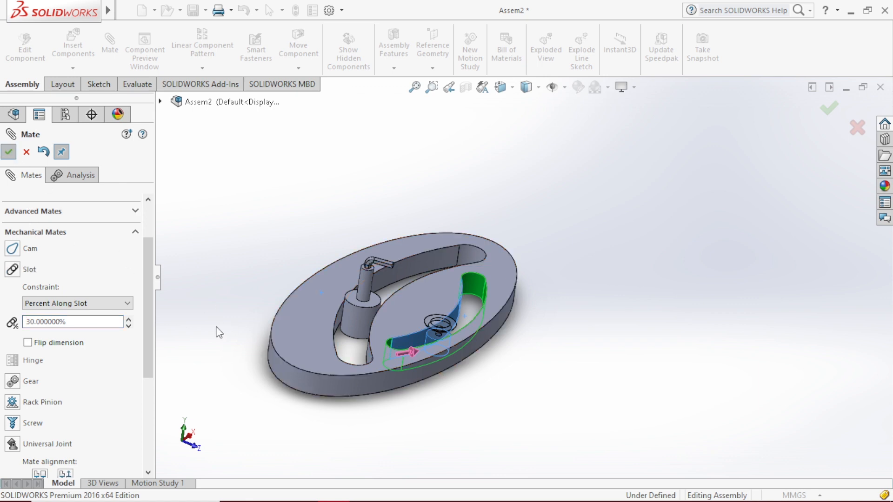
Check whether the ss part can still be moved along the shorter curved slot and examine the whole assembly.
scroll(481, 432, "down", 5)
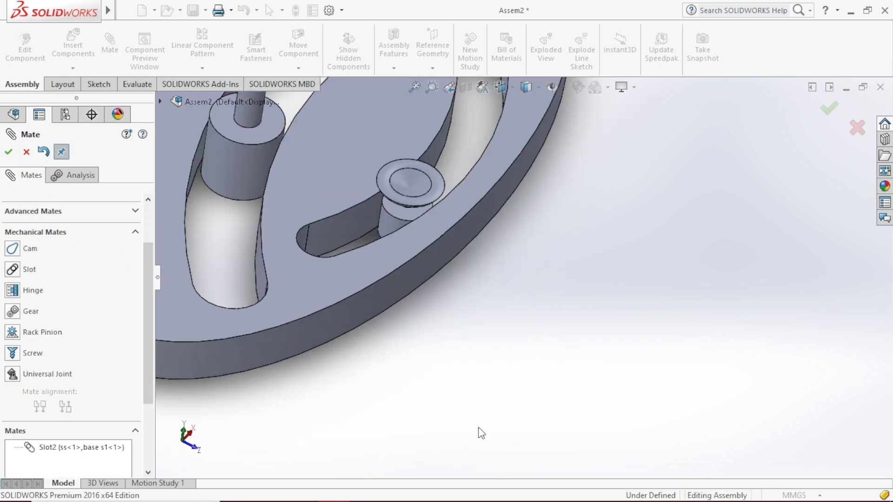
left_click(419, 177)
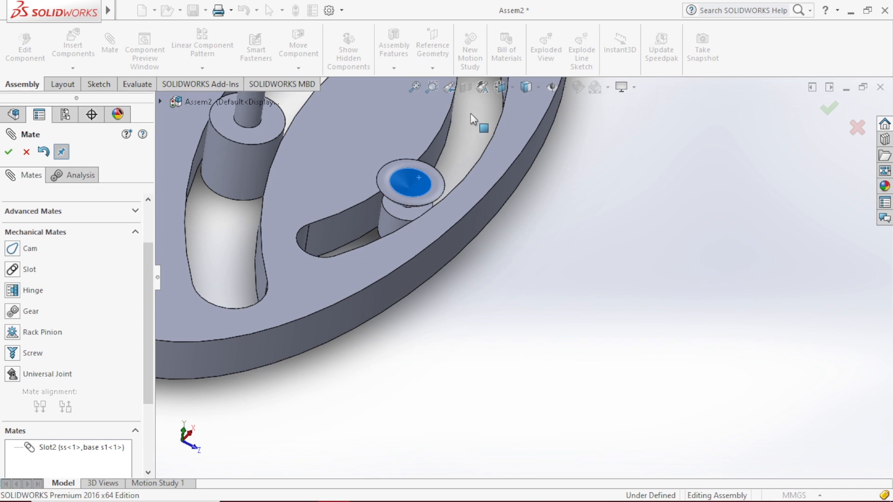
left_click(424, 182)
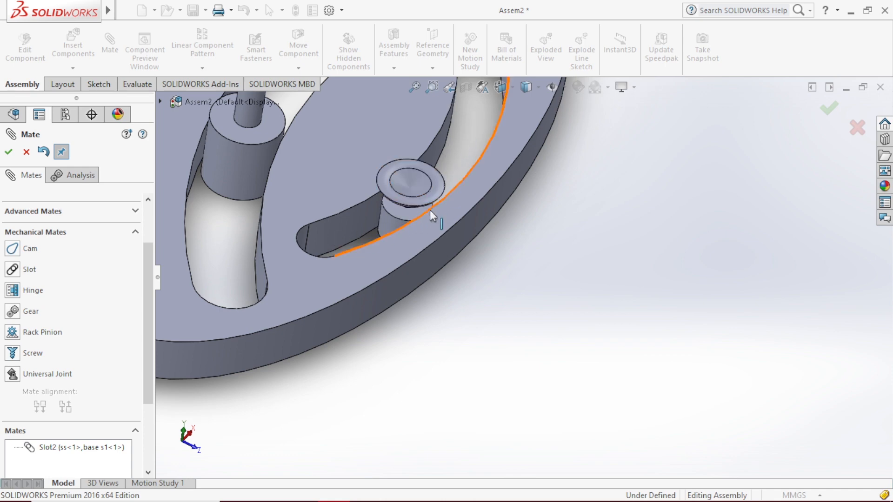
scroll(420, 198, "down", 7)
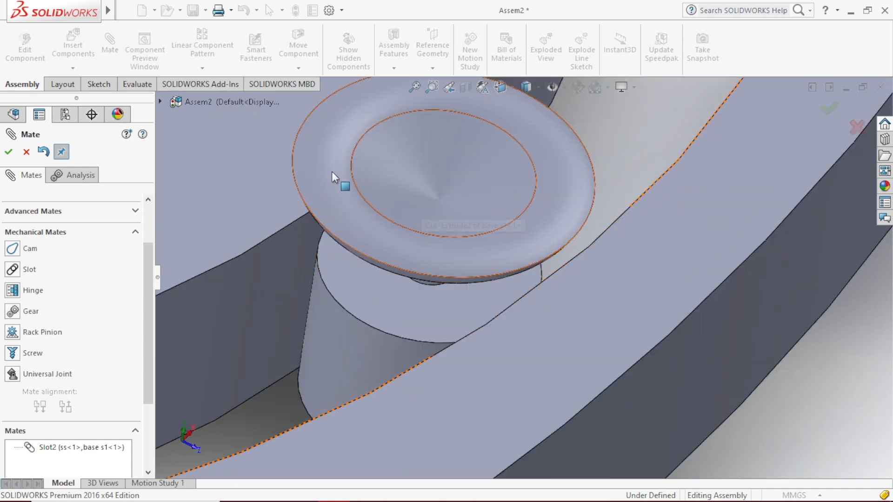
left_click(330, 153)
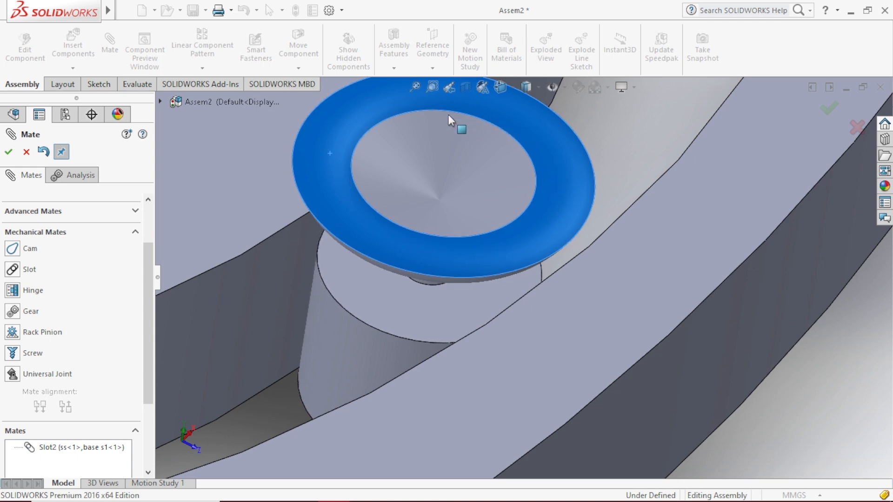
left_click(452, 247)
scroll(454, 246, "up", 5)
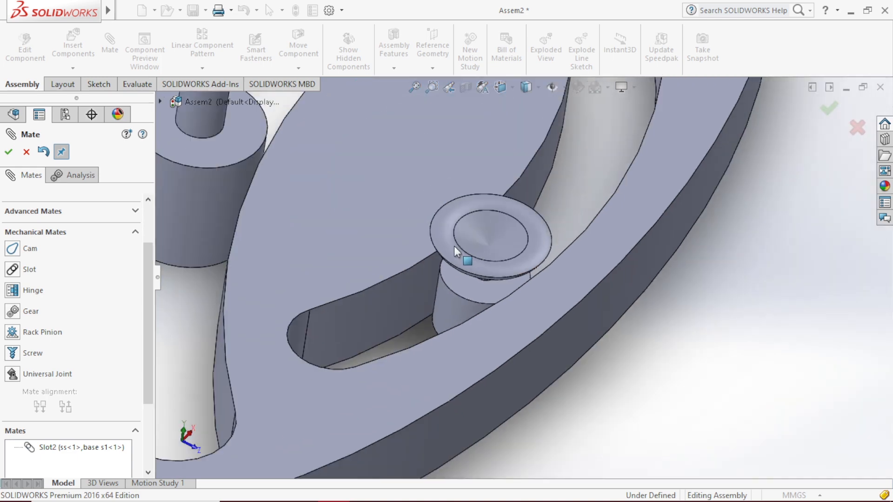
scroll(538, 247, "up", 3)
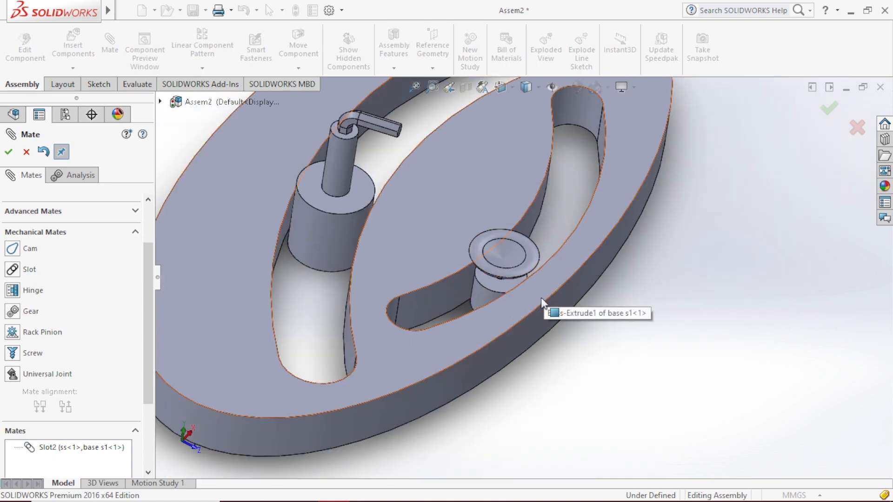
scroll(542, 304, "up", 5)
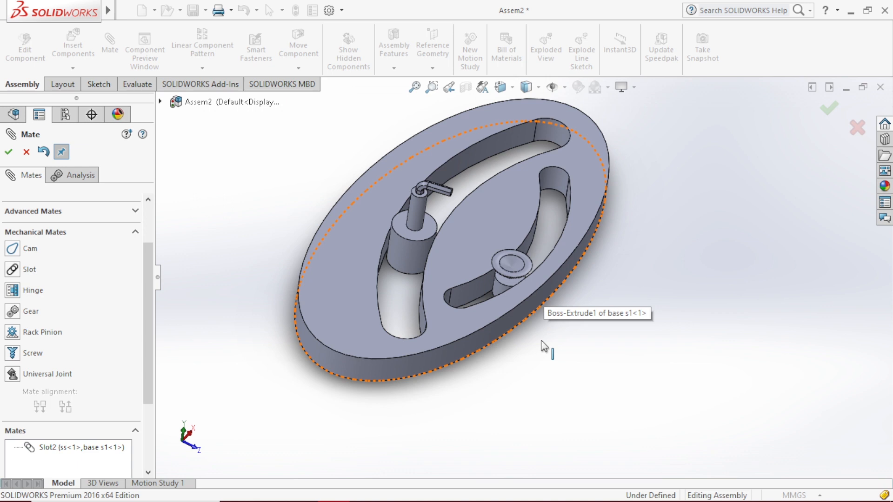
mouse_move(443, 500)
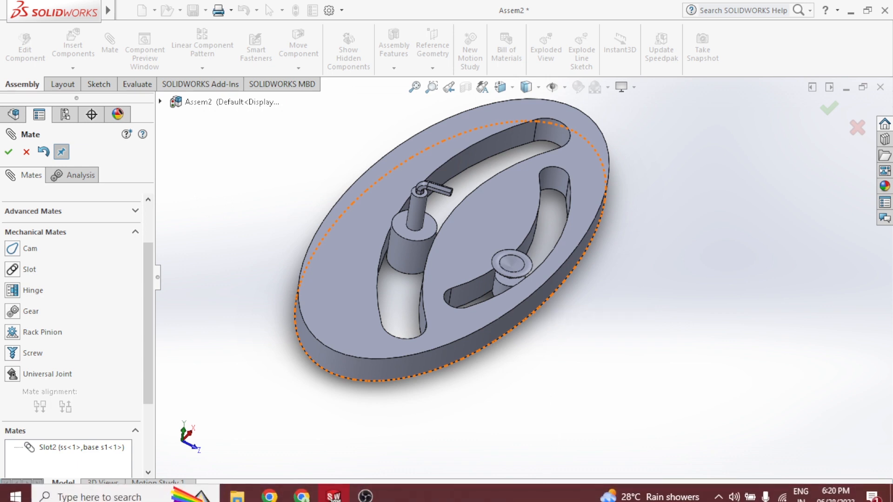